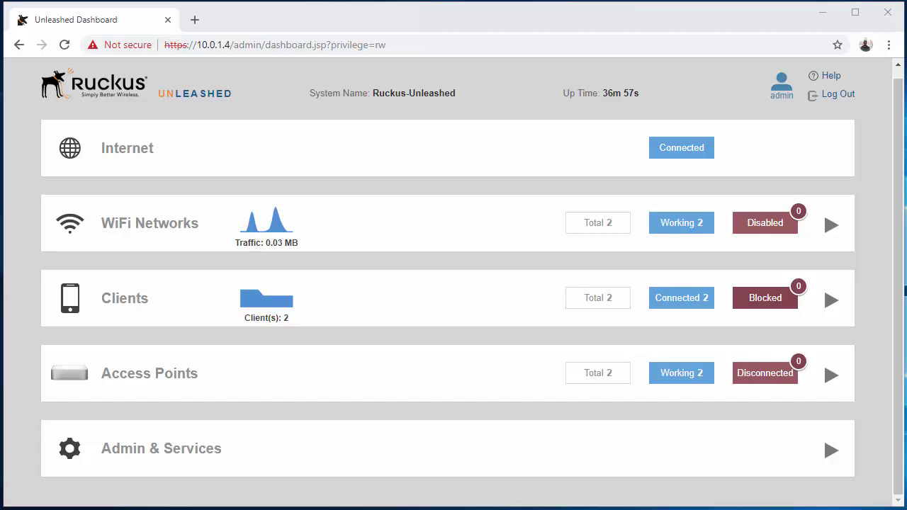
pyautogui.click(330, 461)
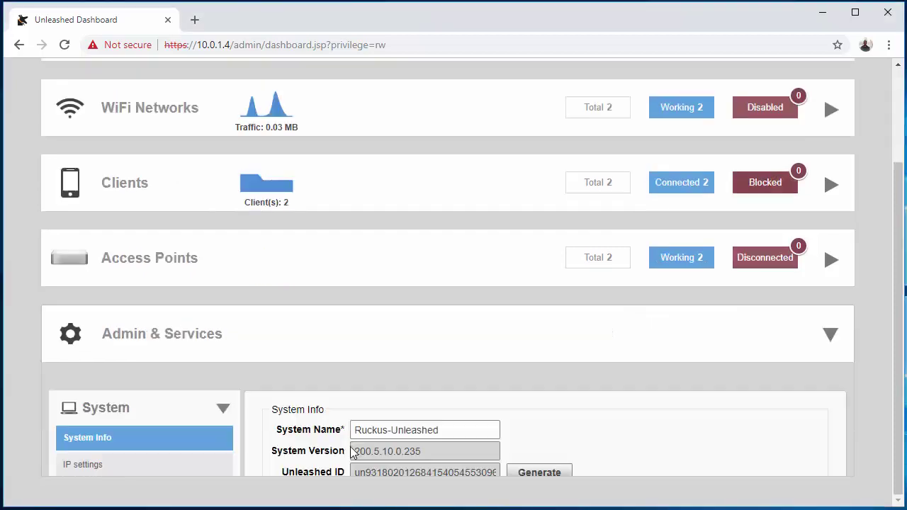
pyautogui.scroll(-3, 381, 330)
pyautogui.click(179, 332)
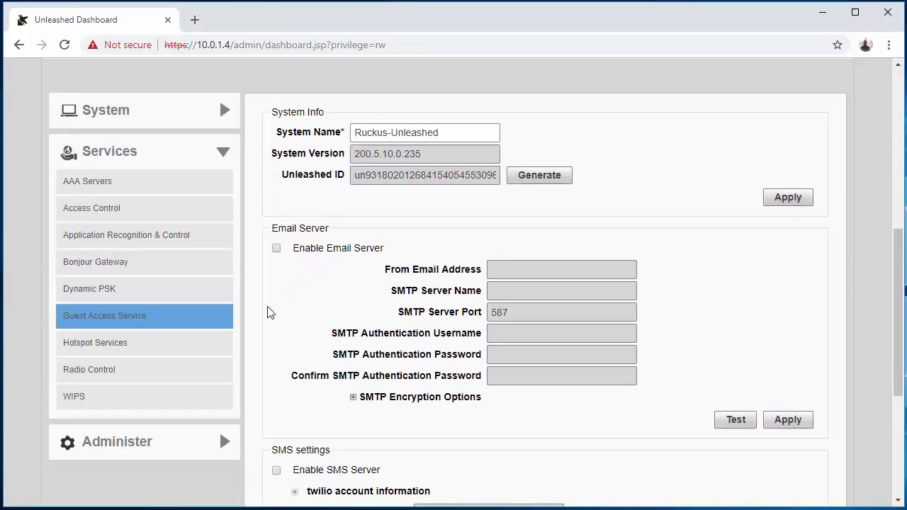
pyautogui.click(119, 219)
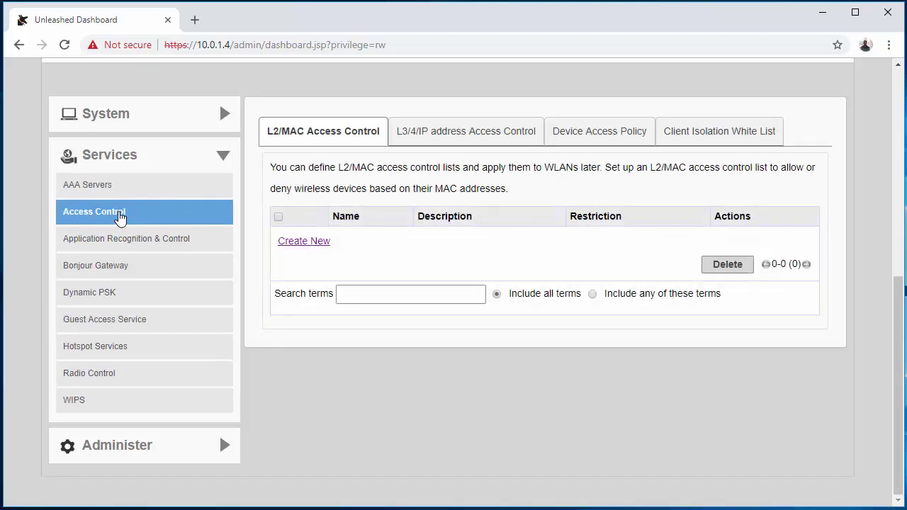
pyautogui.click(200, 156)
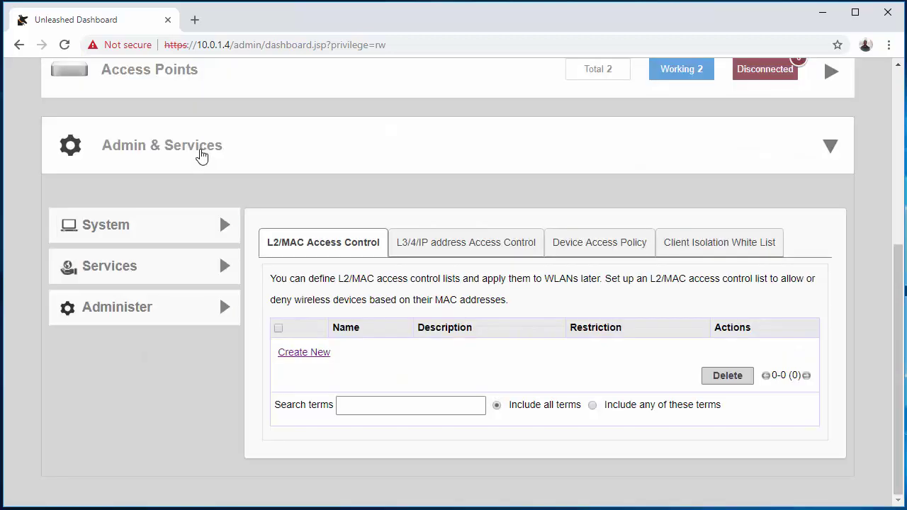
pyautogui.click(262, 154)
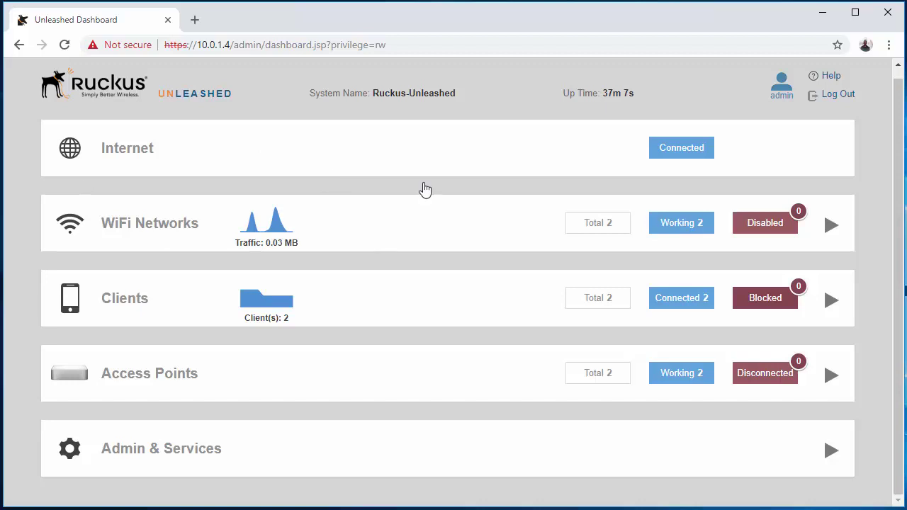
# Open the Device Access Policy settings within the Access Control service under Admin & Services
pyautogui.click(238, 464)
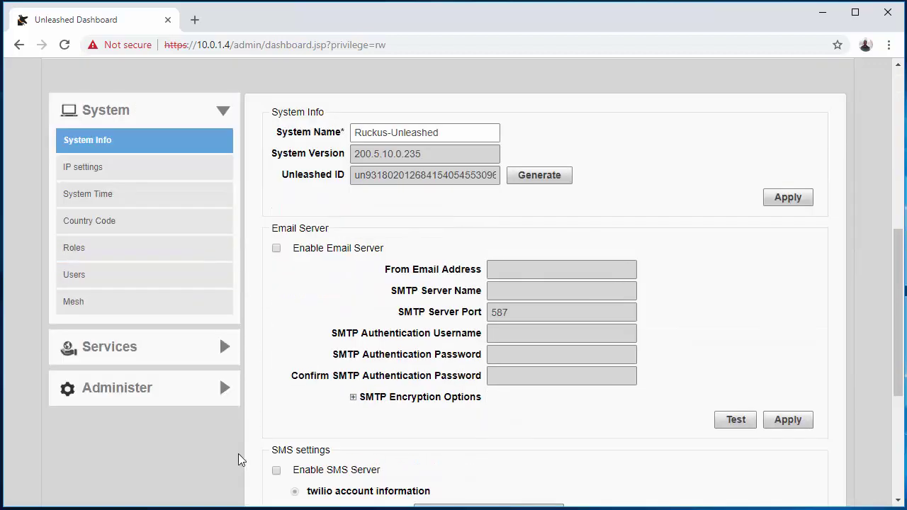
pyautogui.click(195, 361)
pyautogui.click(116, 208)
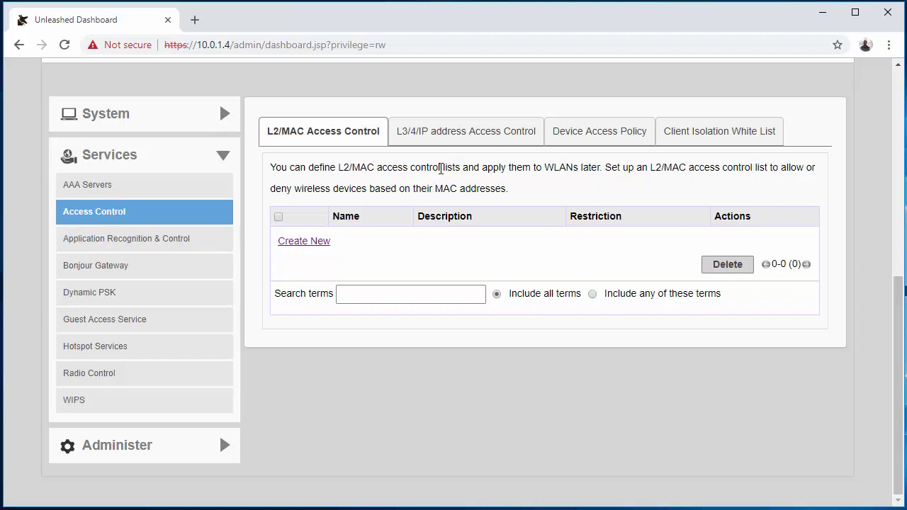
pyautogui.click(498, 139)
pyautogui.click(595, 140)
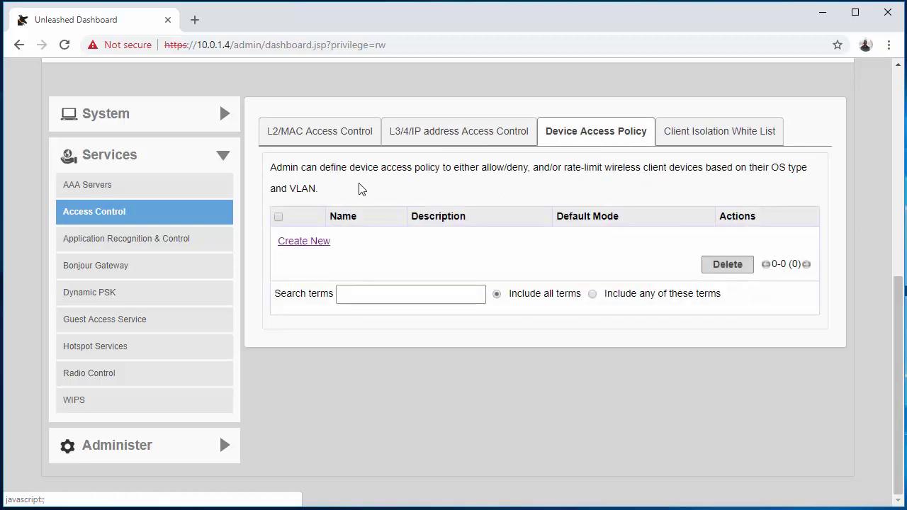
# Create a device access policy named Default with a rule that denies Apple iOS devices
pyautogui.click(296, 242)
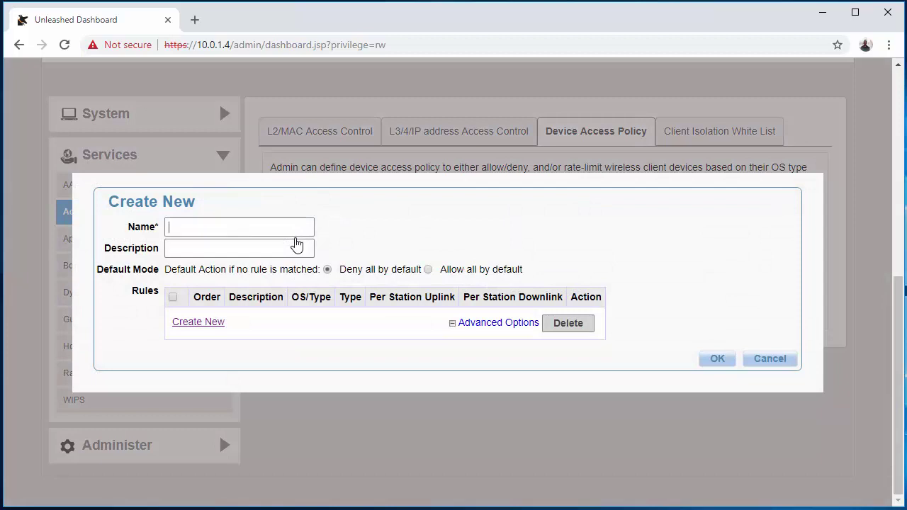
pyautogui.write('Default')
pyautogui.click(183, 323)
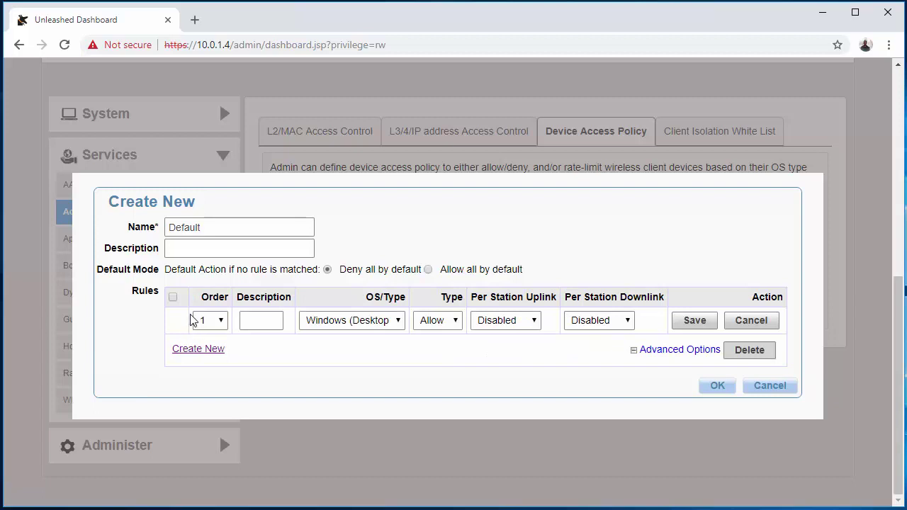
pyautogui.click(366, 327)
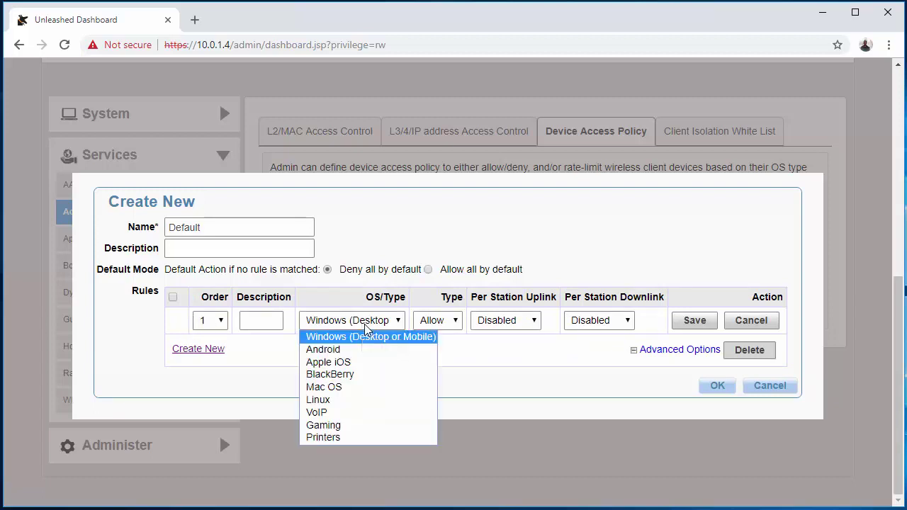
pyautogui.click(361, 361)
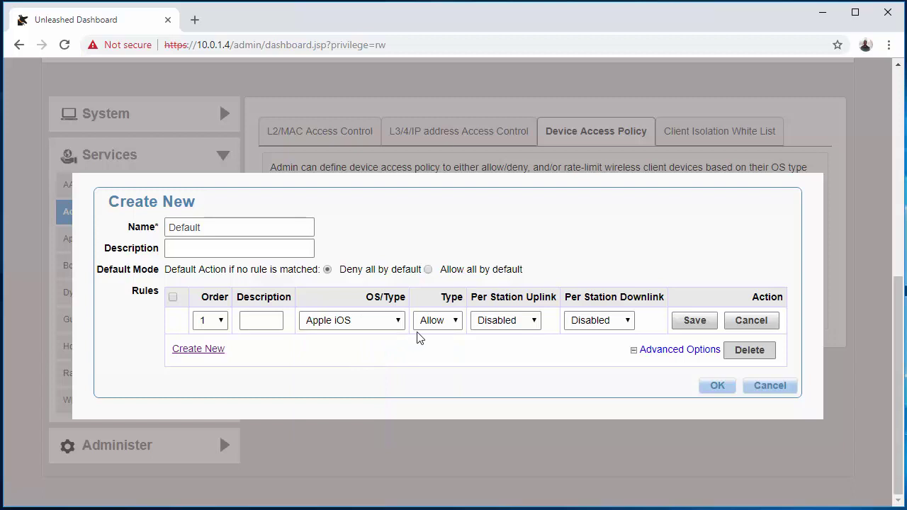
pyautogui.click(447, 326)
pyautogui.click(432, 348)
pyautogui.click(695, 324)
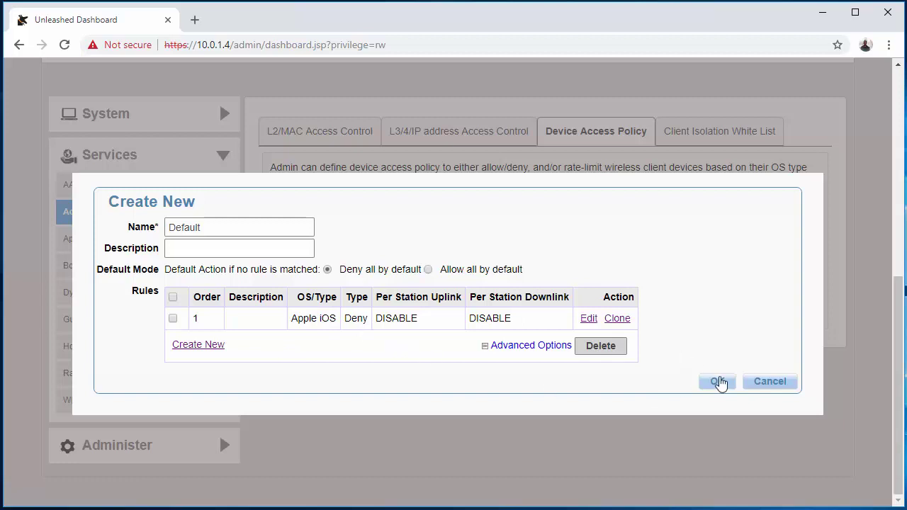
pyautogui.click(718, 381)
# Rename the Default device access policy as Apple Deny
pyautogui.scroll(-2, 370, 330)
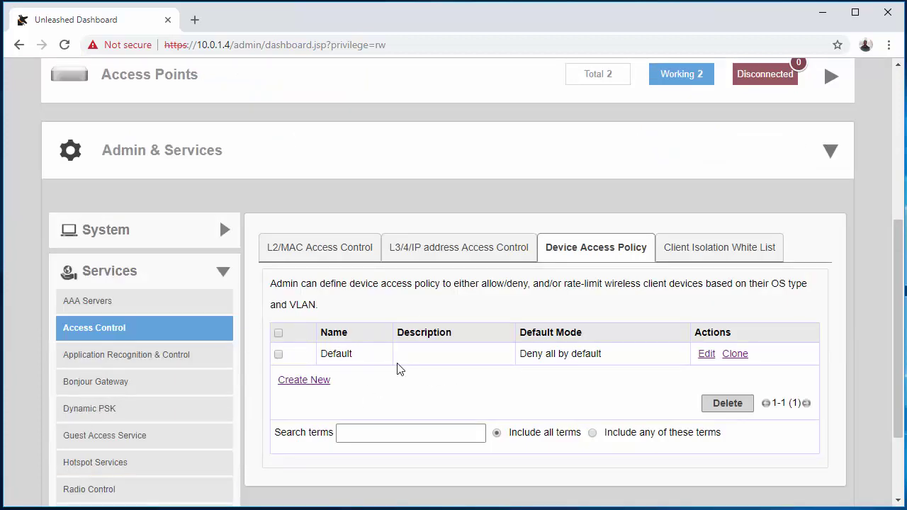
pyautogui.click(706, 355)
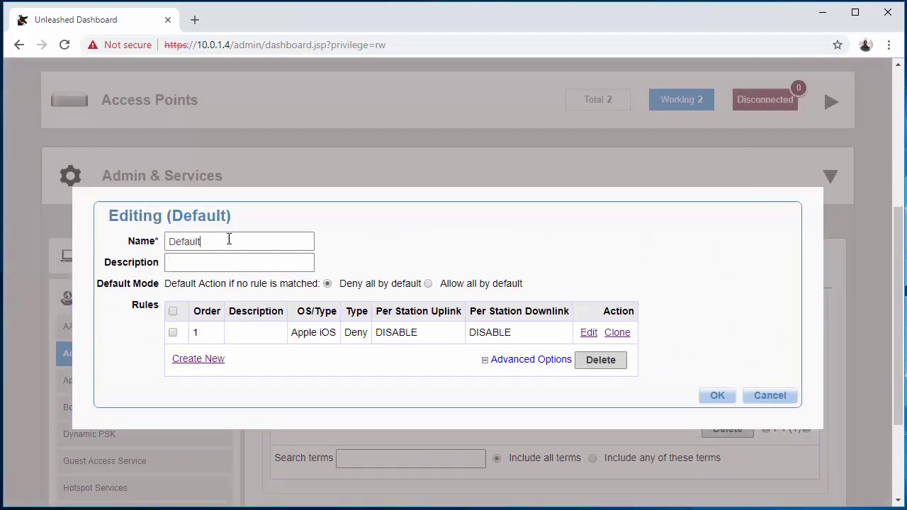
pyautogui.moveTo(229, 240); pyautogui.dragTo(140, 231)
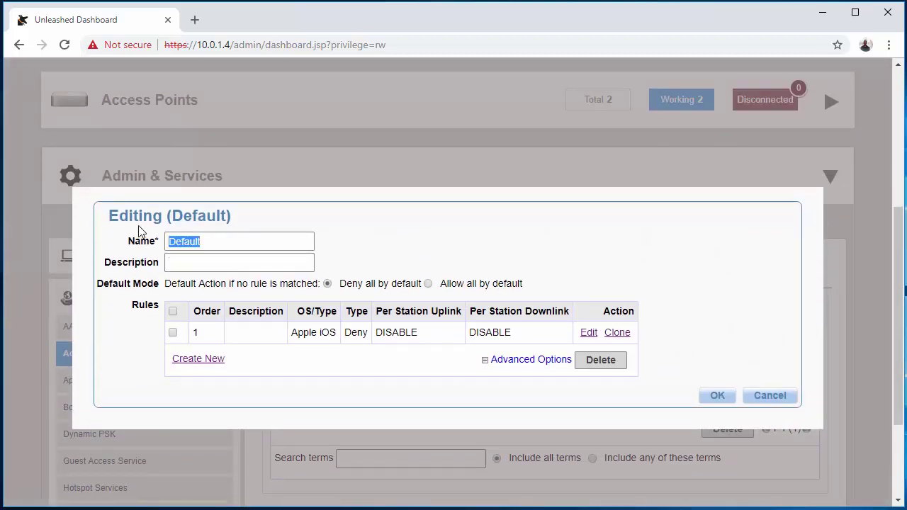
pyautogui.write('Apple Deny')
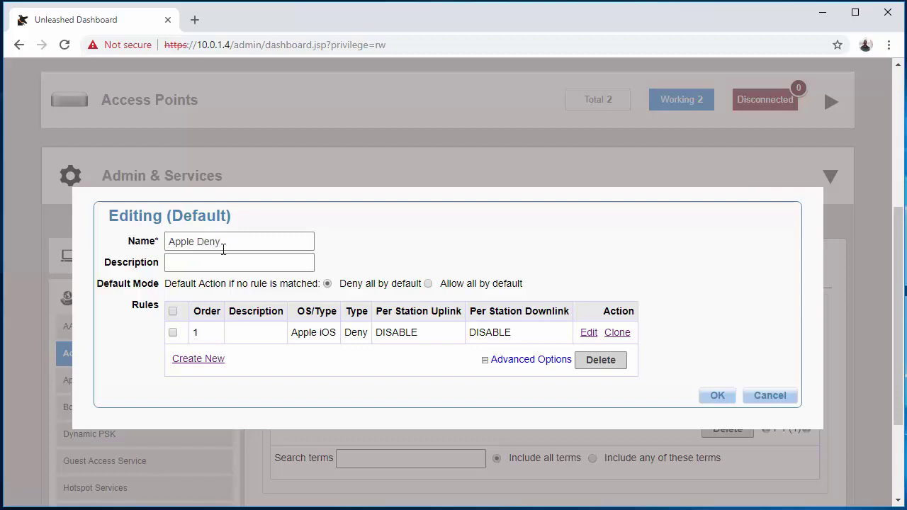
pyautogui.click(712, 396)
# Start another new device access policy and name it Android Deny
pyautogui.scroll(-1, 711, 400)
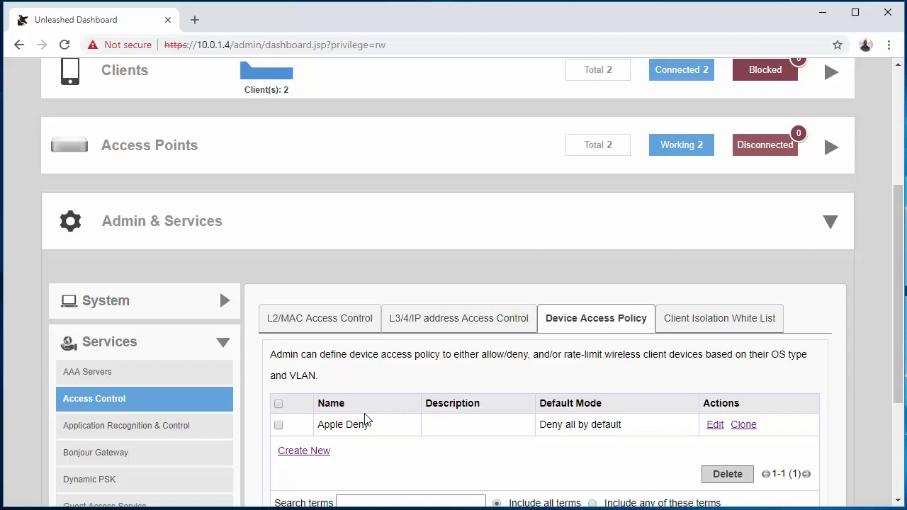
pyautogui.scroll(1, 354, 425)
pyautogui.scroll(-2, 355, 425)
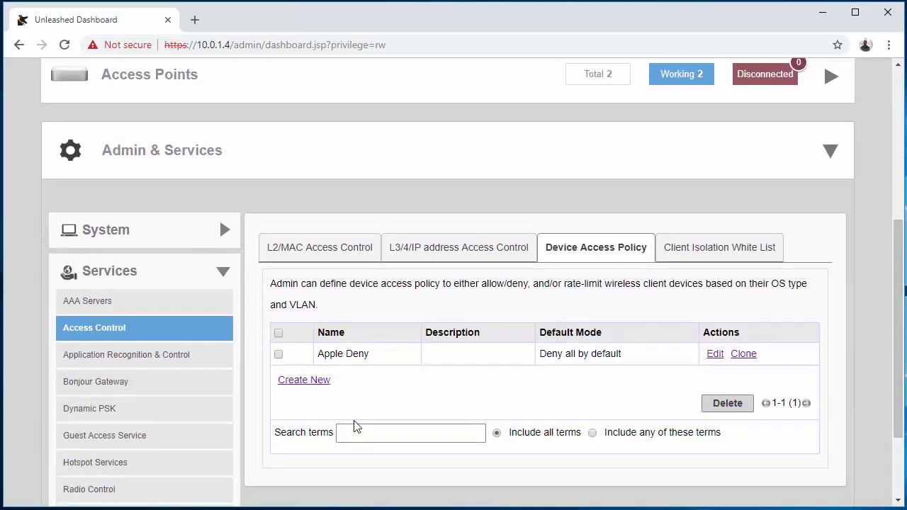
pyautogui.click(314, 381)
pyautogui.click(217, 216)
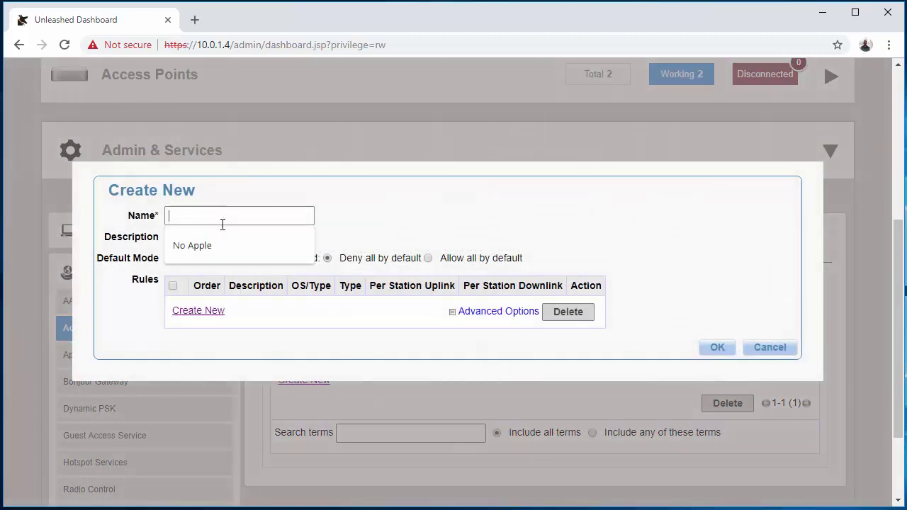
pyautogui.write('Andr')
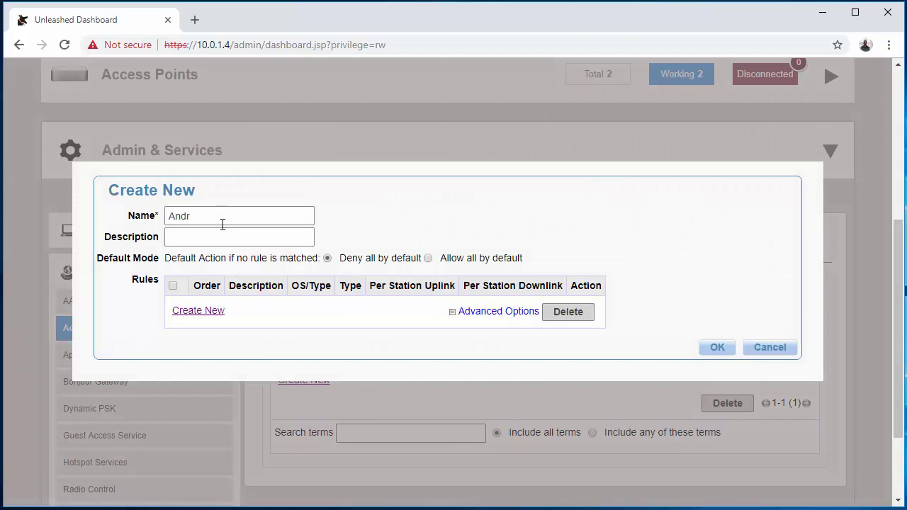
pyautogui.write('oid Deny')
# Add a rule denying Android devices to the Android Deny policy and save the policy
pyautogui.click(210, 311)
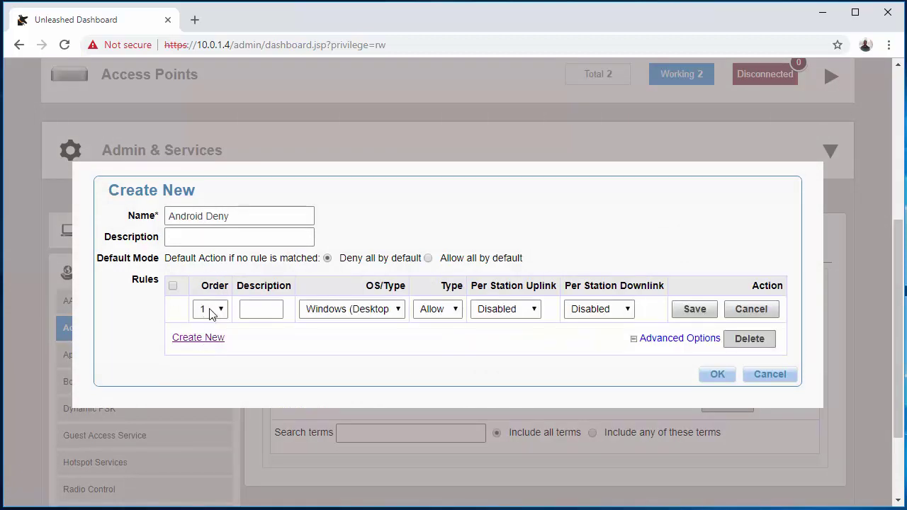
pyautogui.click(342, 314)
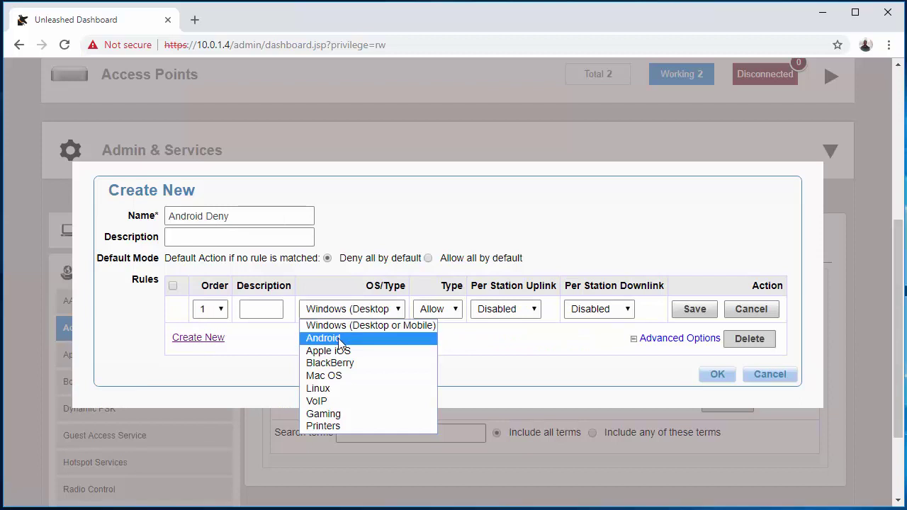
pyautogui.click(338, 338)
pyautogui.click(447, 310)
pyautogui.click(440, 343)
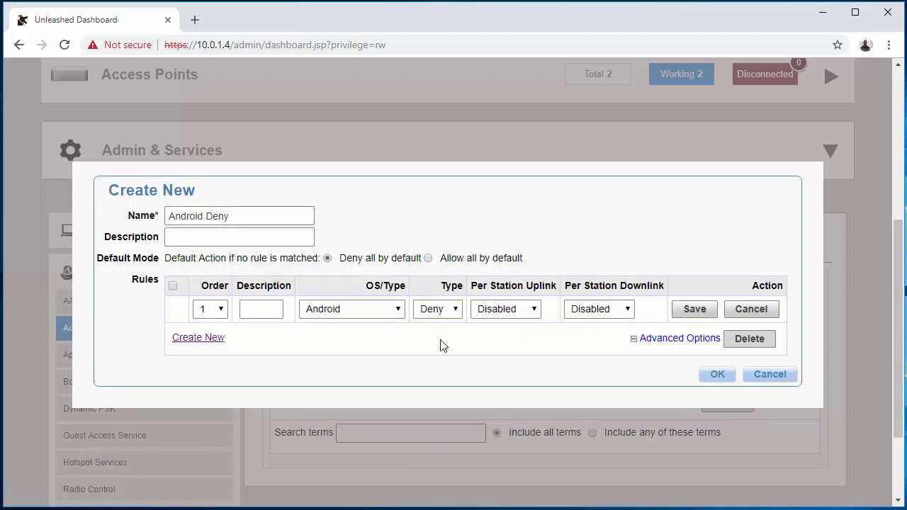
pyautogui.click(694, 309)
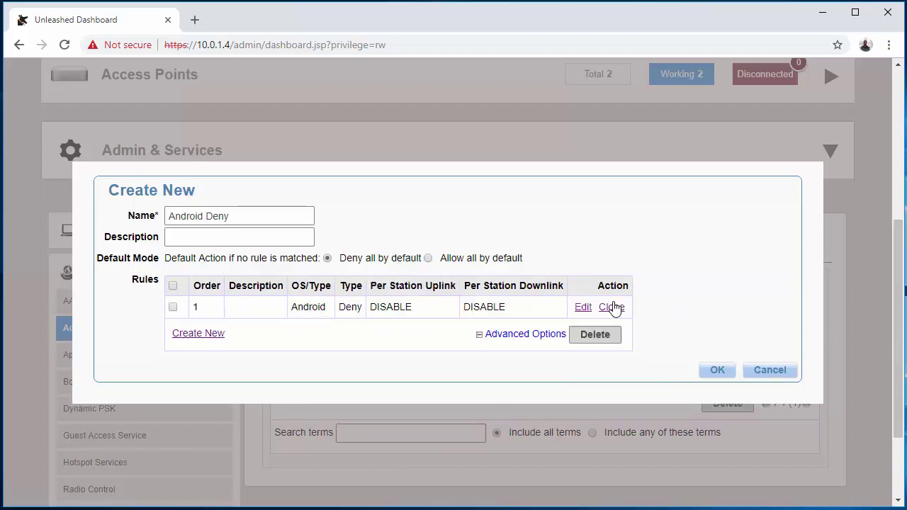
pyautogui.click(716, 369)
# Open the Test Network WLAN for editing from the WiFi Networks section
pyautogui.scroll(-3, 340, 304)
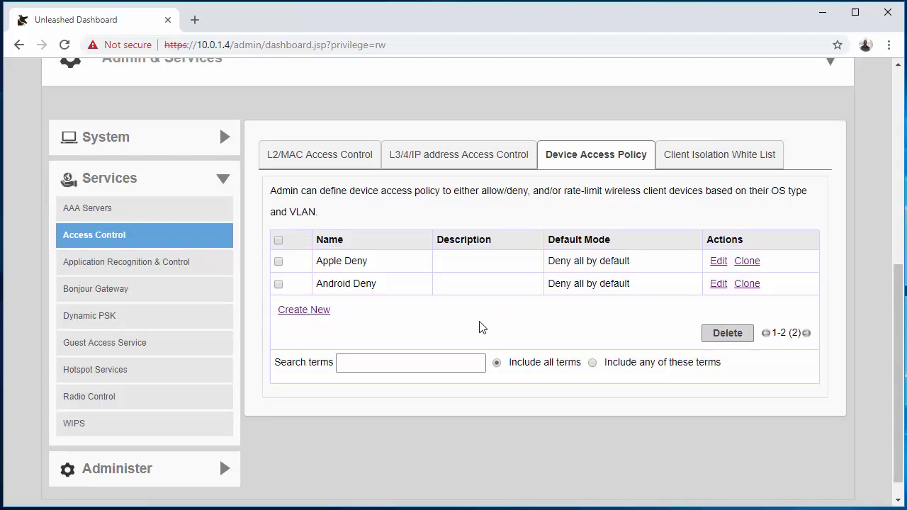
pyautogui.scroll(2, 479, 326)
pyautogui.scroll(3, 480, 326)
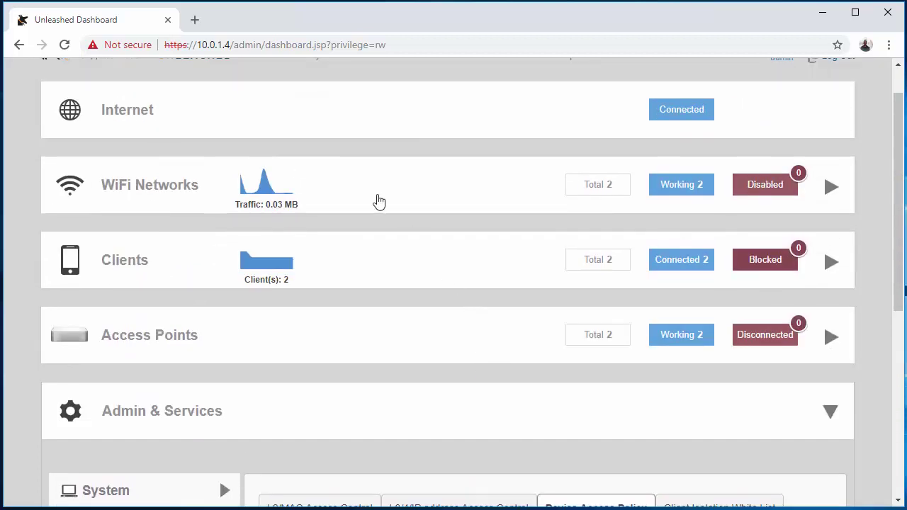
pyautogui.click(379, 202)
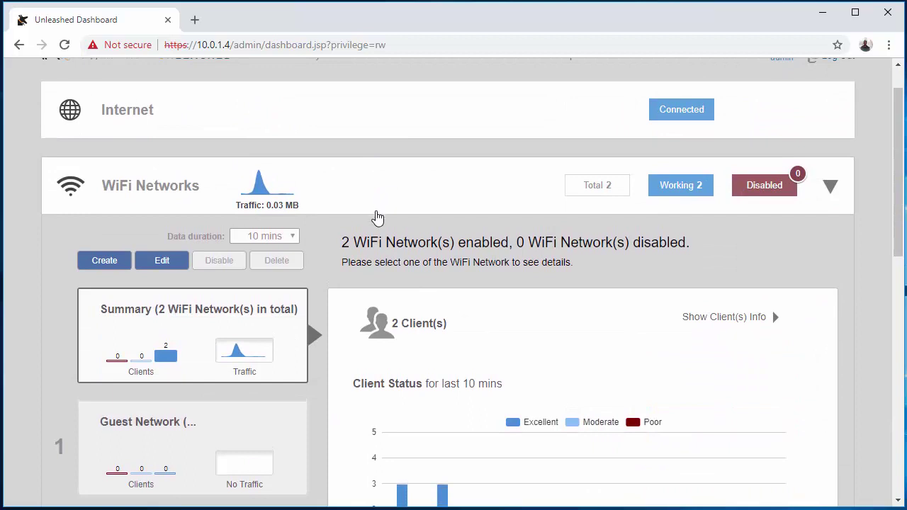
pyautogui.scroll(-1, 375, 217)
pyautogui.scroll(-1, 376, 218)
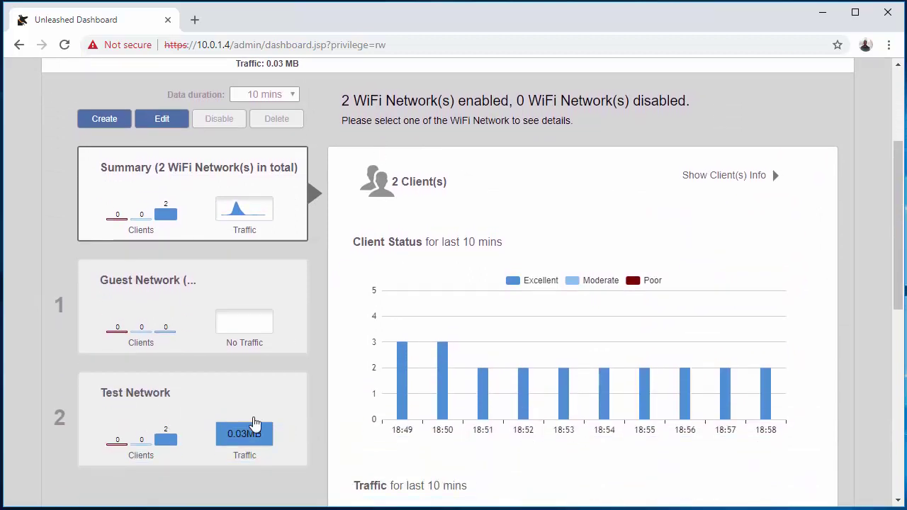
pyautogui.click(224, 411)
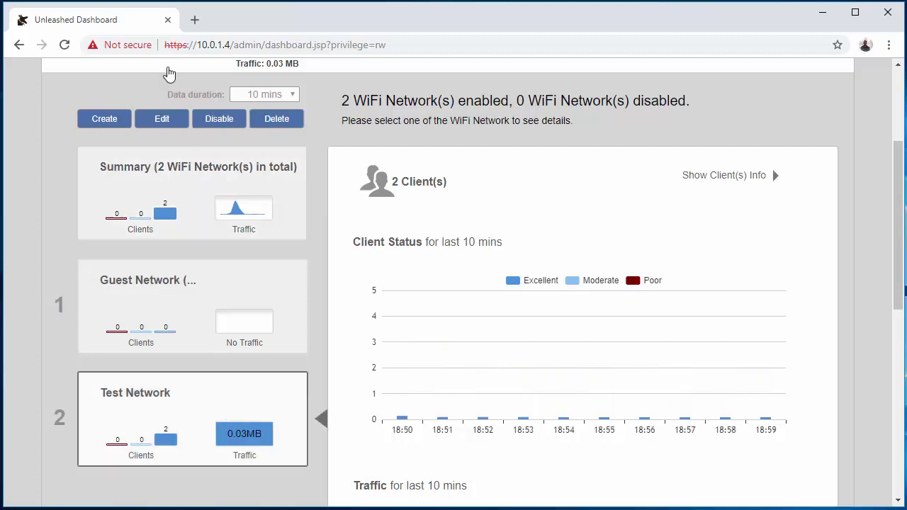
pyautogui.click(163, 120)
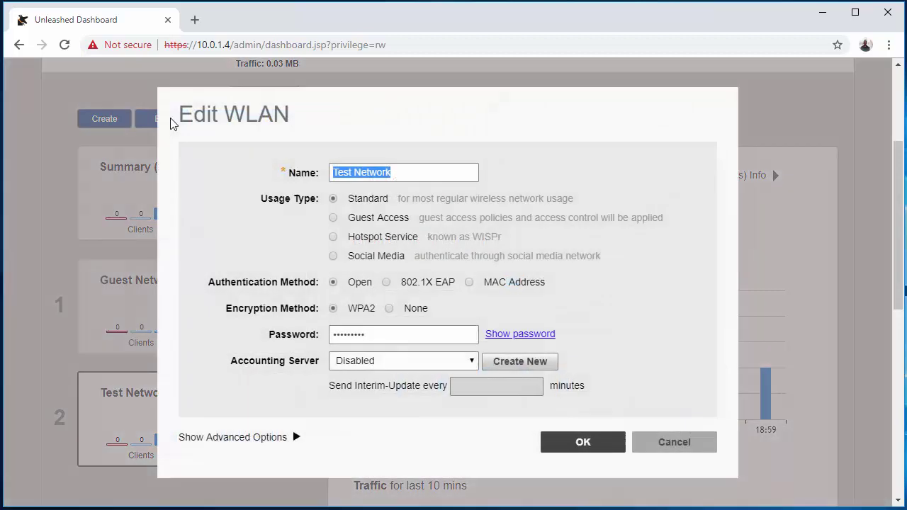
# Show the Test Network's advanced Access Control options and highlight the Device Policy setting
pyautogui.click(288, 439)
pyautogui.scroll(-2, 307, 425)
pyautogui.scroll(-3, 307, 425)
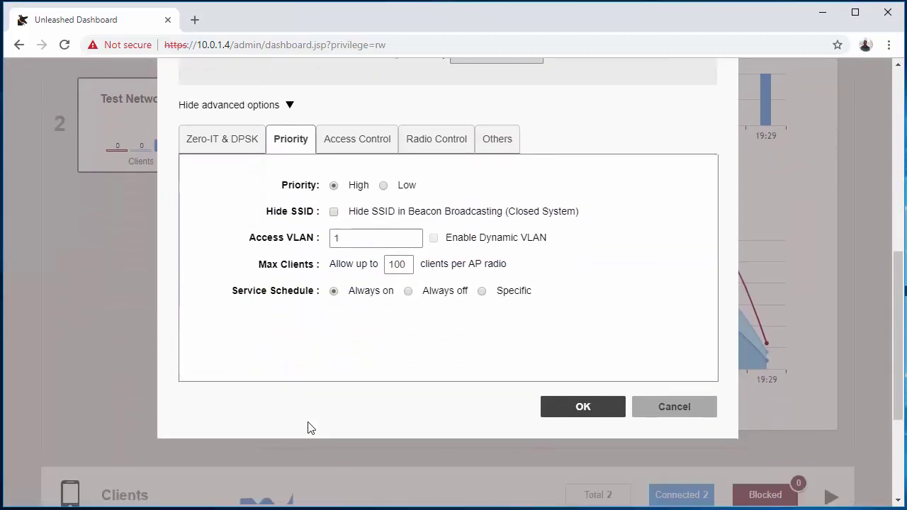
pyautogui.scroll(1, 310, 427)
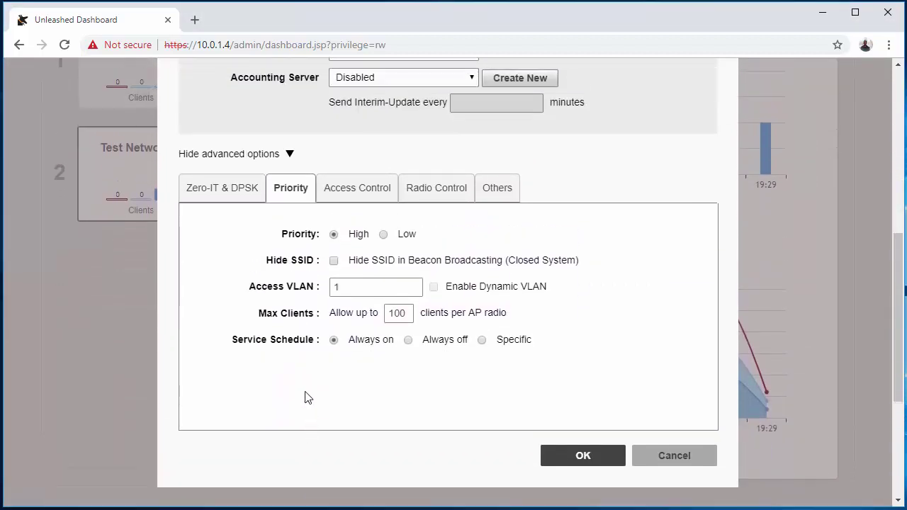
pyautogui.click(376, 196)
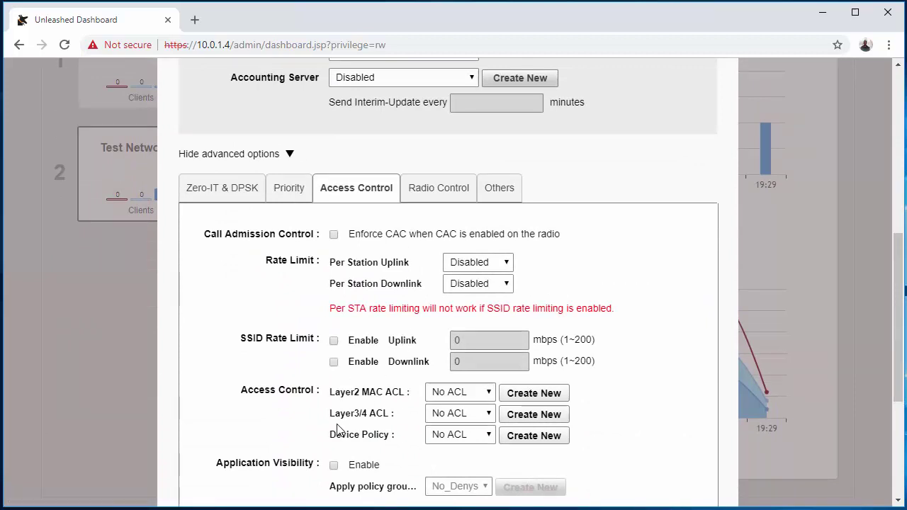
pyautogui.moveTo(329, 434); pyautogui.dragTo(390, 435)
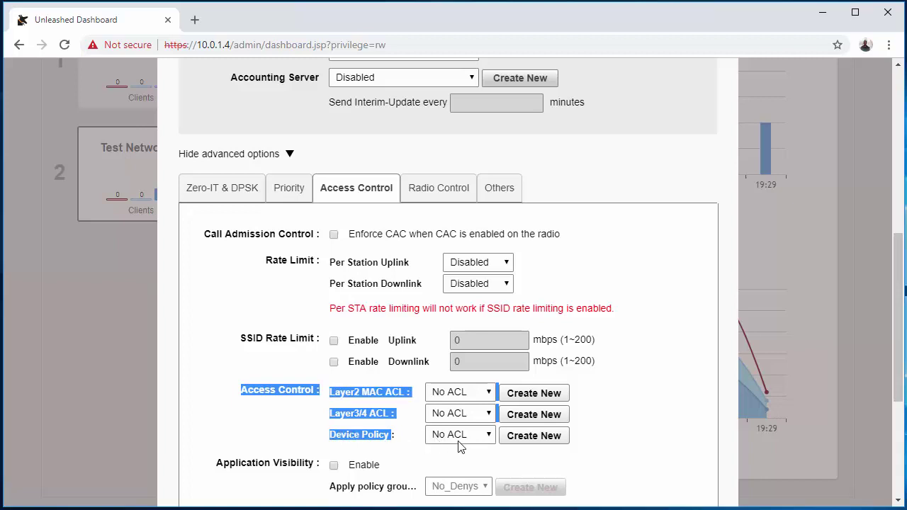
# Set the Test Network's Device Policy to Android Deny and save the WLAN
pyautogui.click(486, 435)
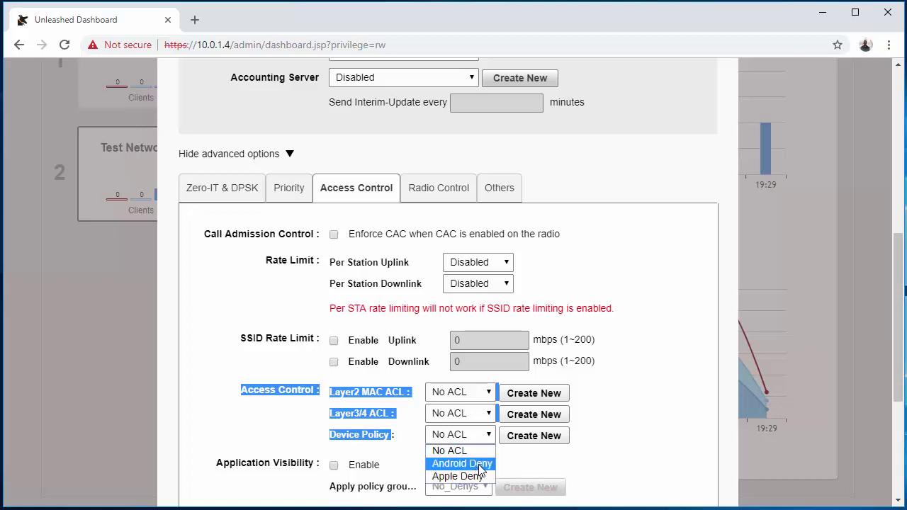
pyautogui.click(480, 464)
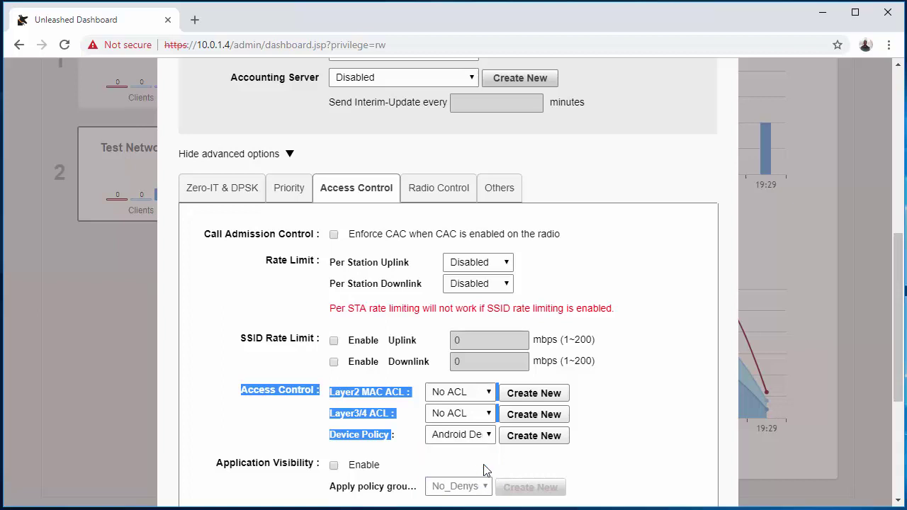
pyautogui.scroll(-2, 624, 450)
pyautogui.scroll(1, 608, 432)
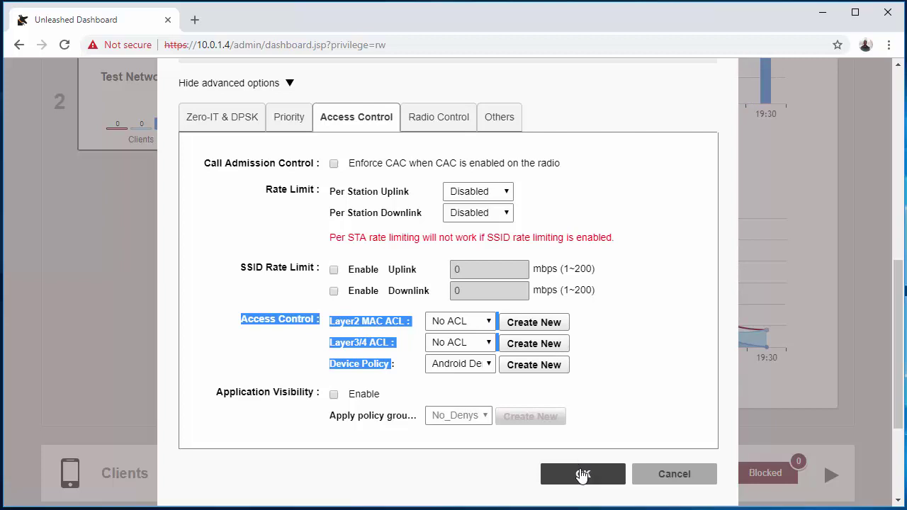
pyautogui.click(582, 475)
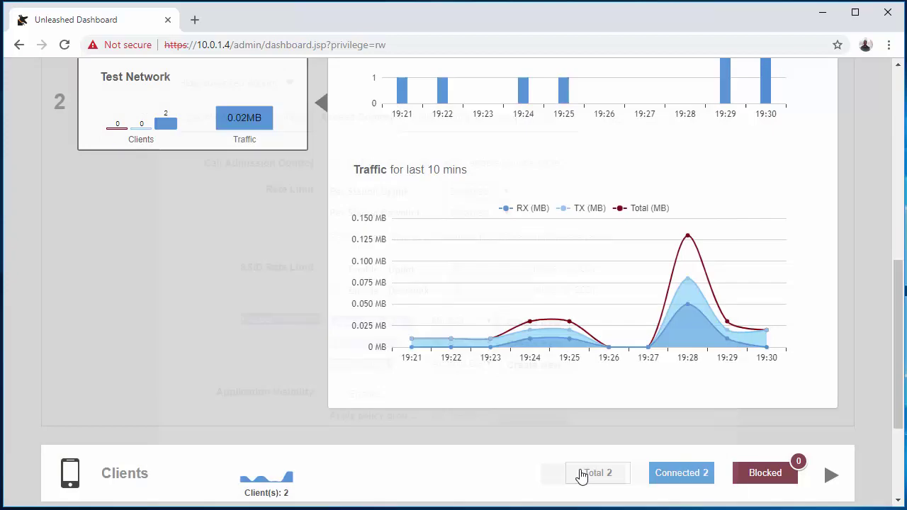
# Examine the Clients list, then reload the dashboard and check the devices' connection status again
pyautogui.scroll(-2, 164, 296)
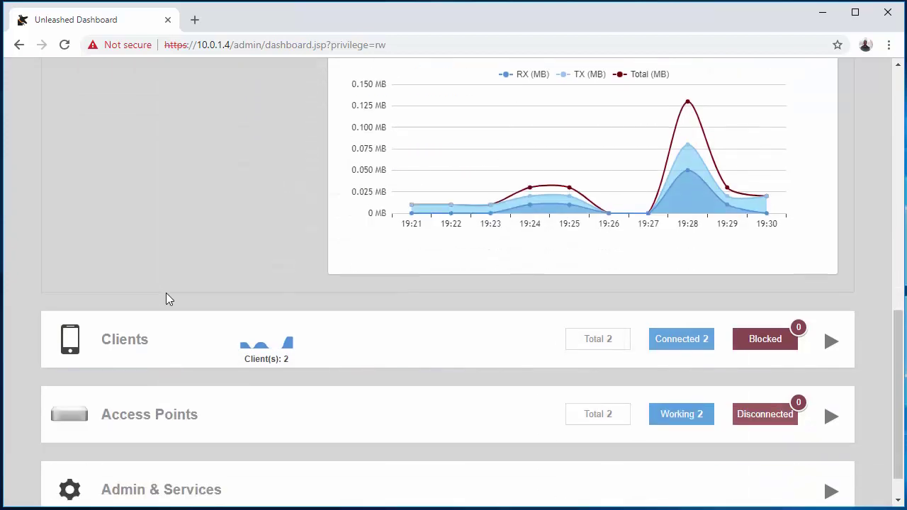
pyautogui.click(328, 339)
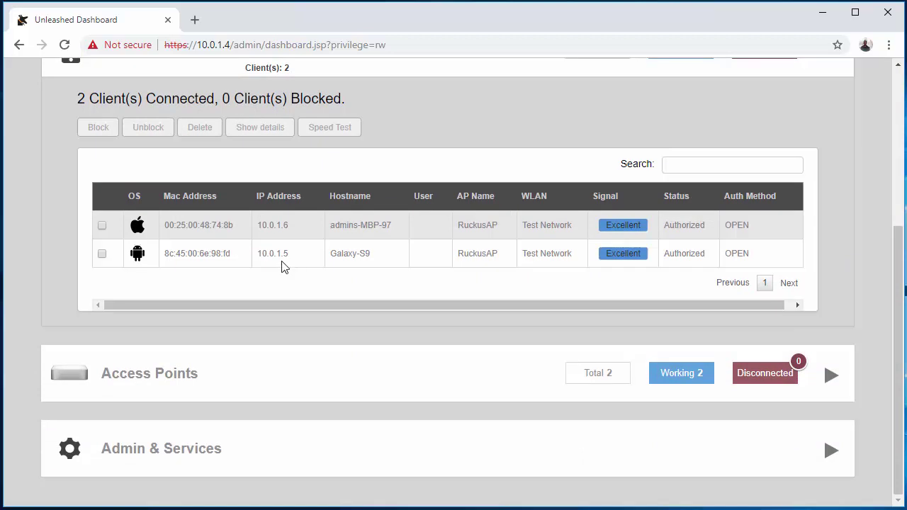
pyautogui.click(64, 45)
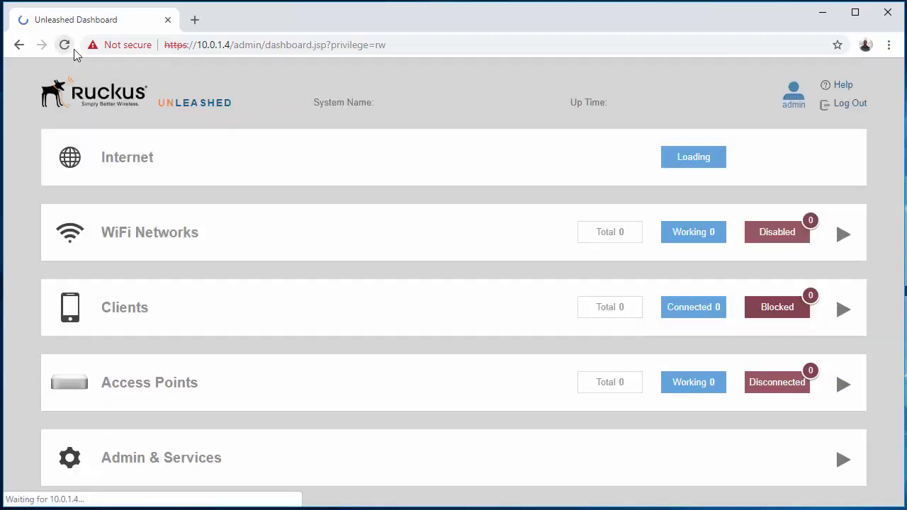
pyautogui.click(333, 301)
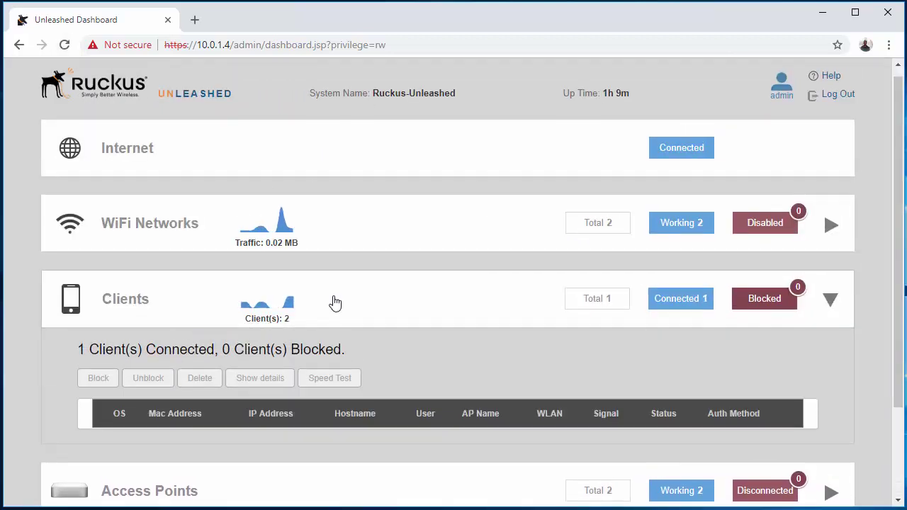
pyautogui.scroll(-2, 344, 314)
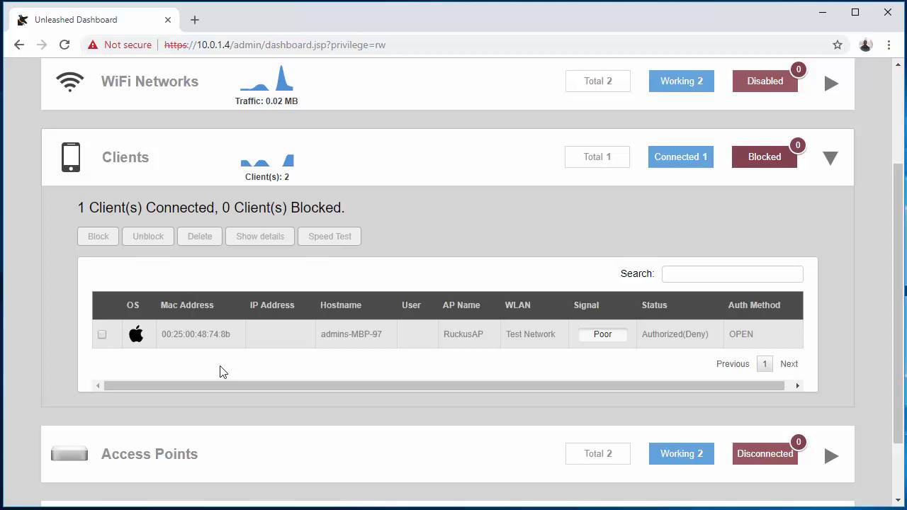
pyautogui.scroll(1, 257, 356)
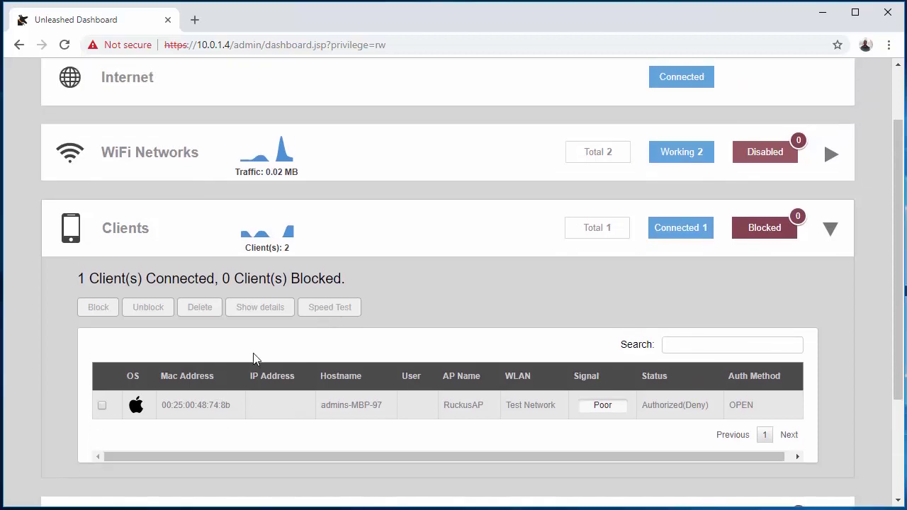
# Reopen the Test Network WLAN for editing and show its advanced Access Control options
pyautogui.click(381, 175)
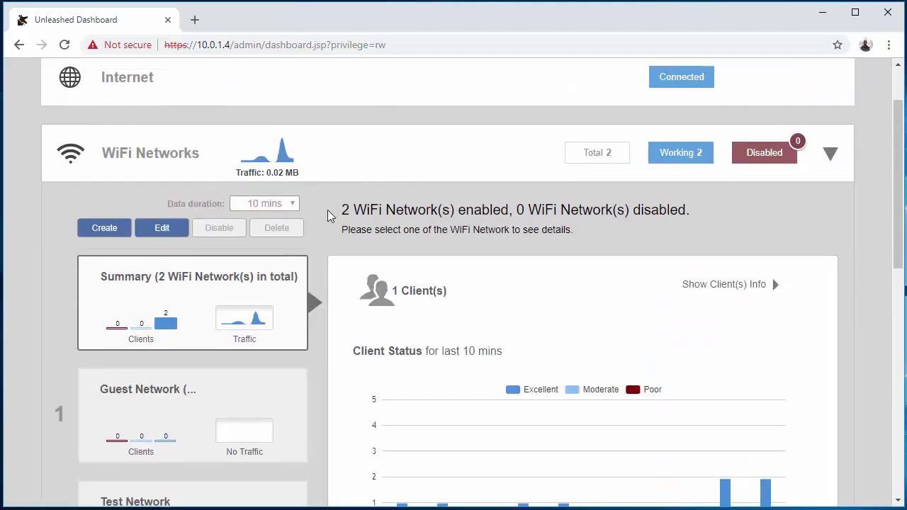
pyautogui.scroll(-1, 330, 217)
pyautogui.click(146, 445)
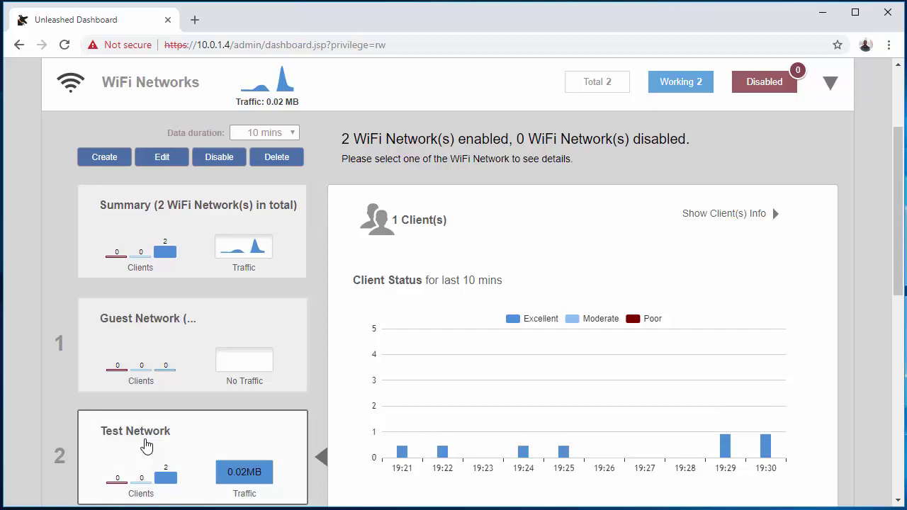
pyautogui.click(162, 159)
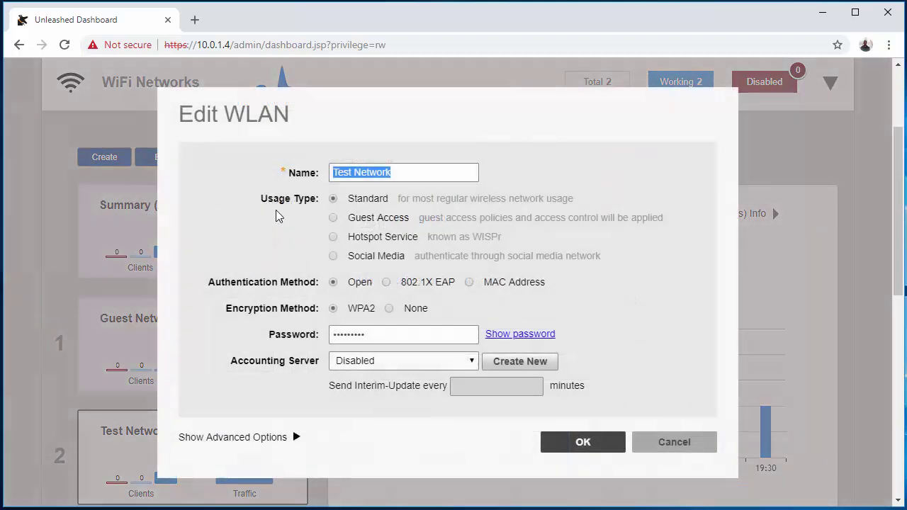
pyautogui.click(244, 437)
pyautogui.scroll(-3, 360, 397)
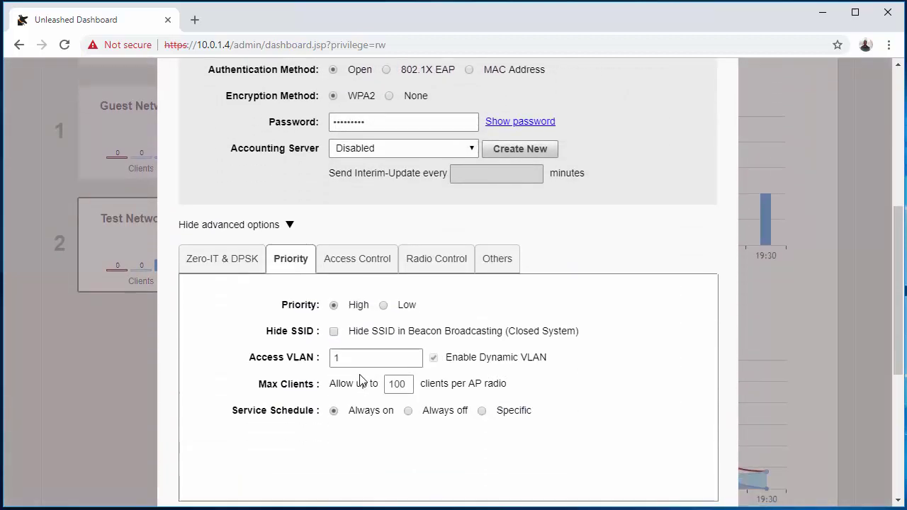
pyautogui.click(358, 262)
pyautogui.scroll(-1, 375, 280)
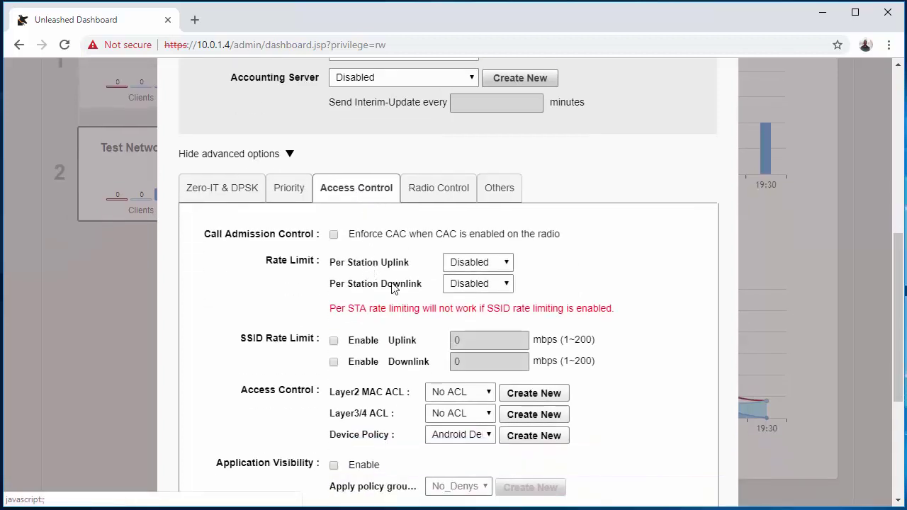
# Set the Test Network's Device Policy to Apple Deny and save the WLAN
pyautogui.click(473, 435)
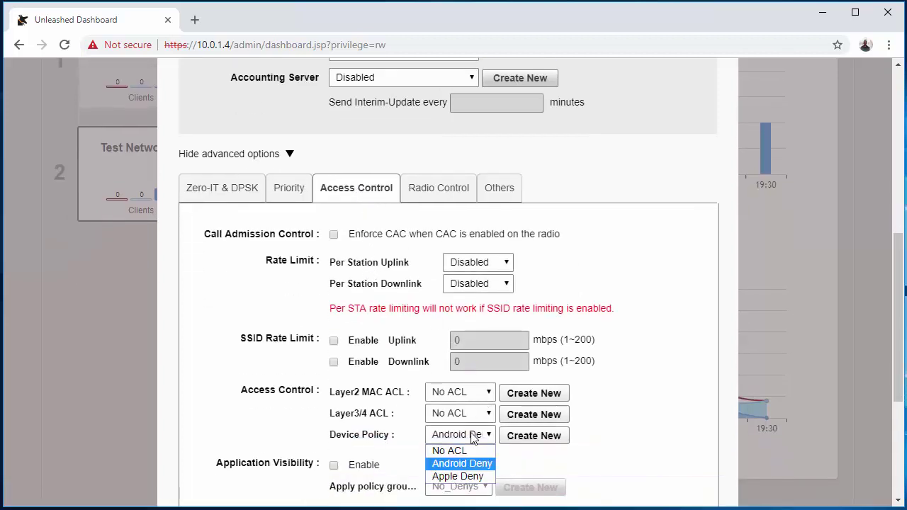
pyautogui.click(466, 477)
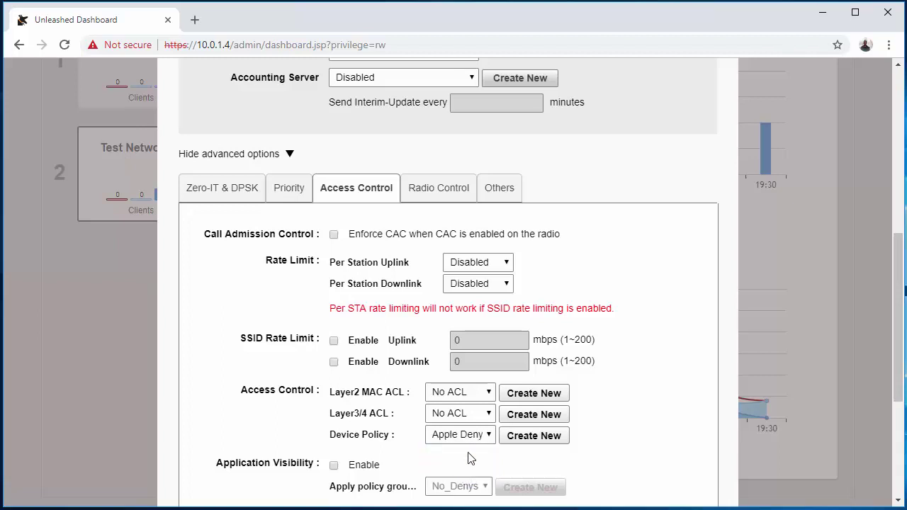
pyautogui.scroll(-2, 486, 449)
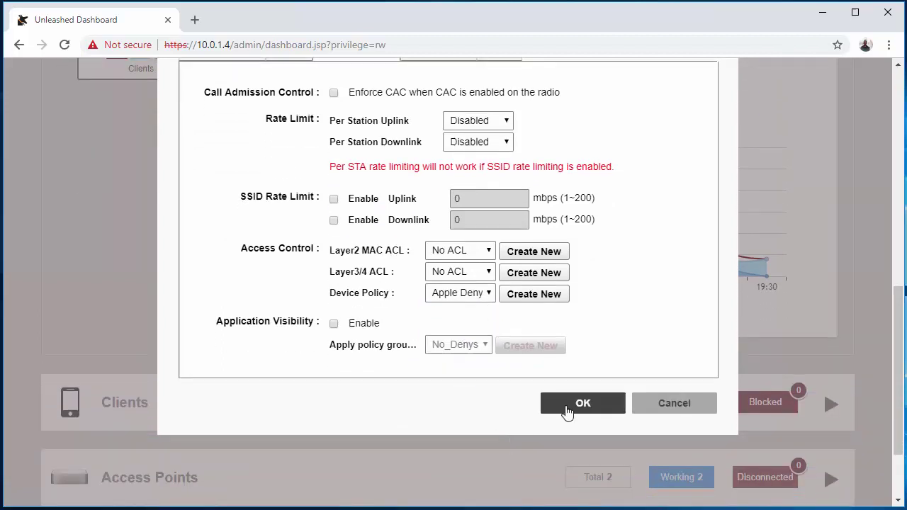
pyautogui.click(595, 408)
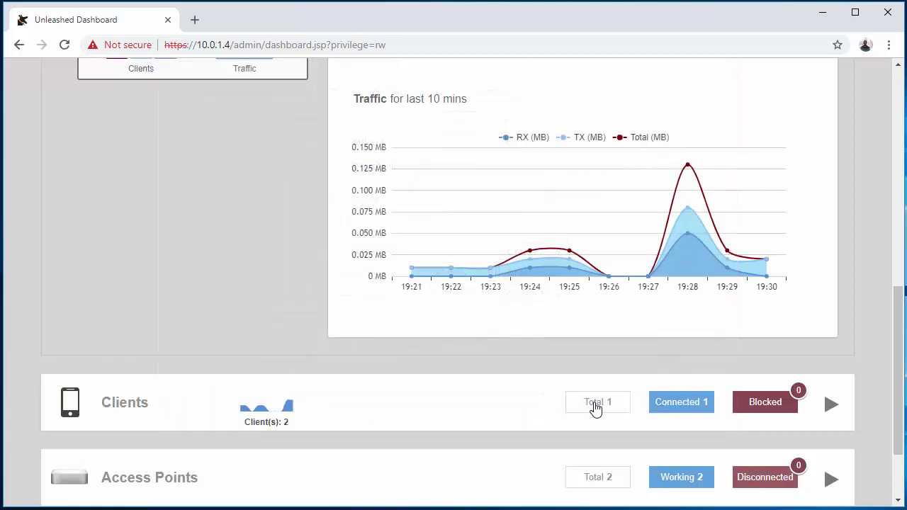
# Examine the Clients list, reloading the dashboard repeatedly to check the status of the Apple and Android devices
pyautogui.scroll(-1, 239, 324)
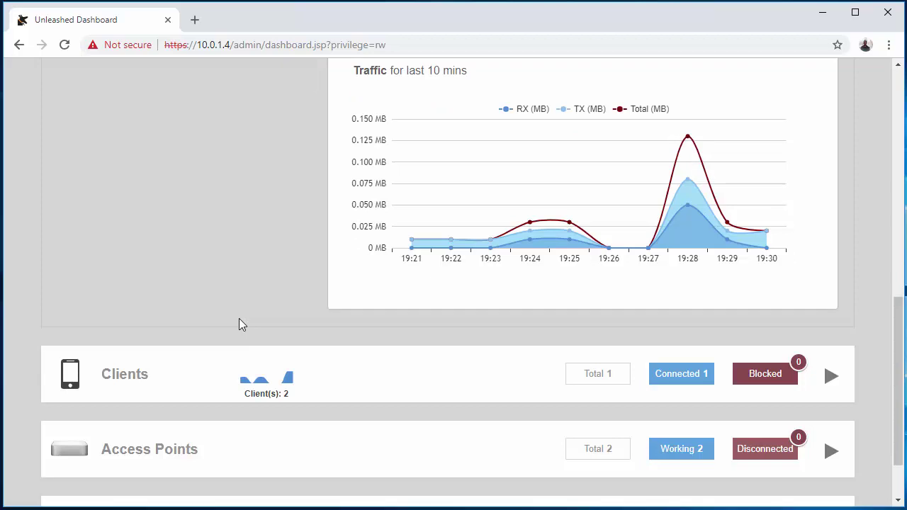
pyautogui.click(364, 336)
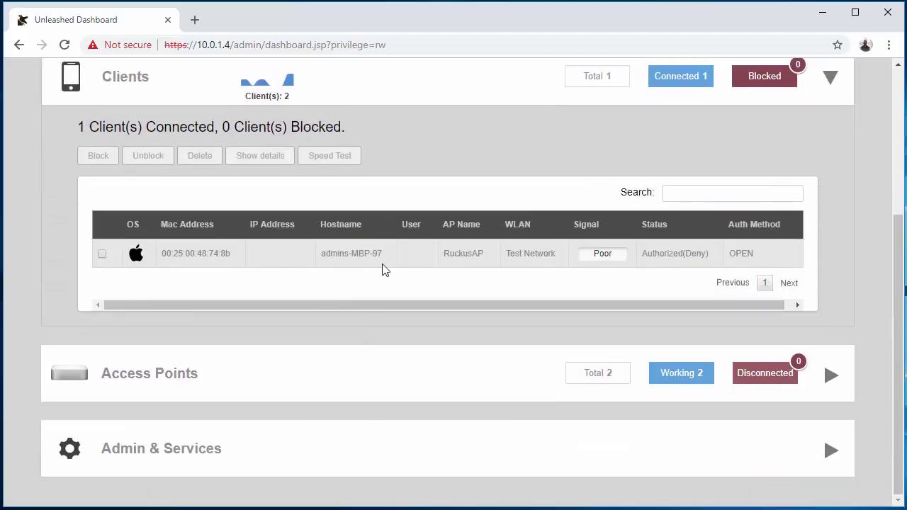
pyautogui.click(65, 45)
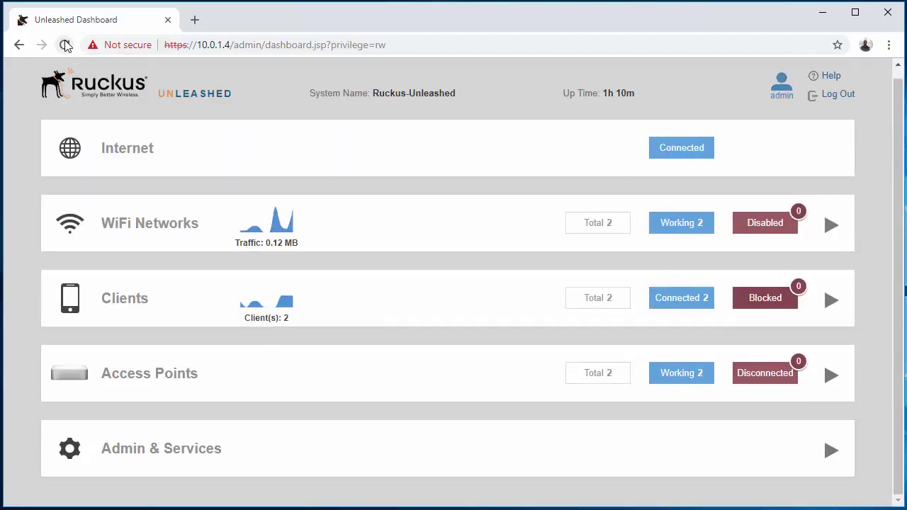
pyautogui.click(276, 301)
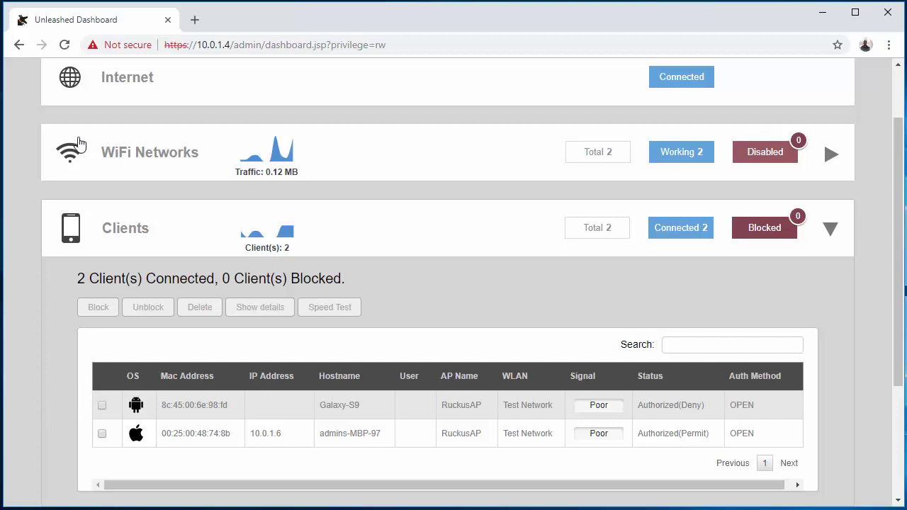
pyautogui.click(64, 44)
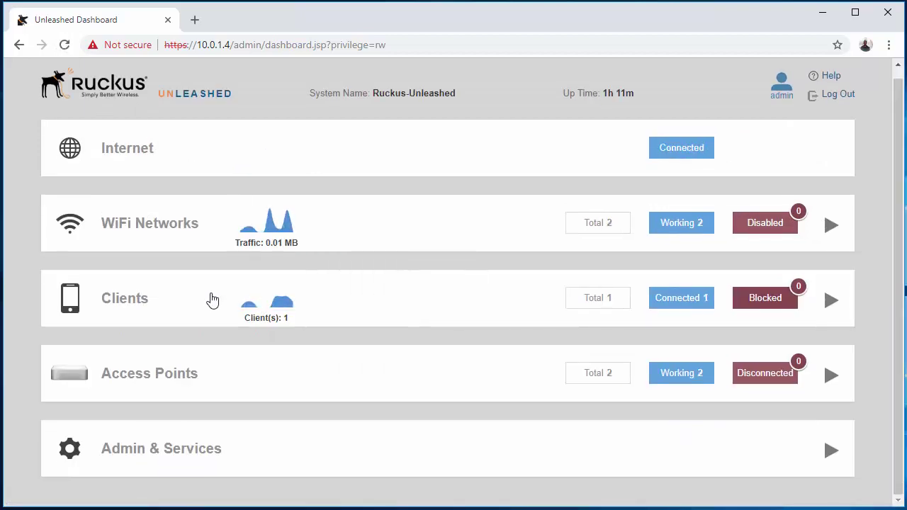
pyautogui.click(210, 300)
pyautogui.moveTo(285, 331)
pyautogui.scroll(-1, 286, 331)
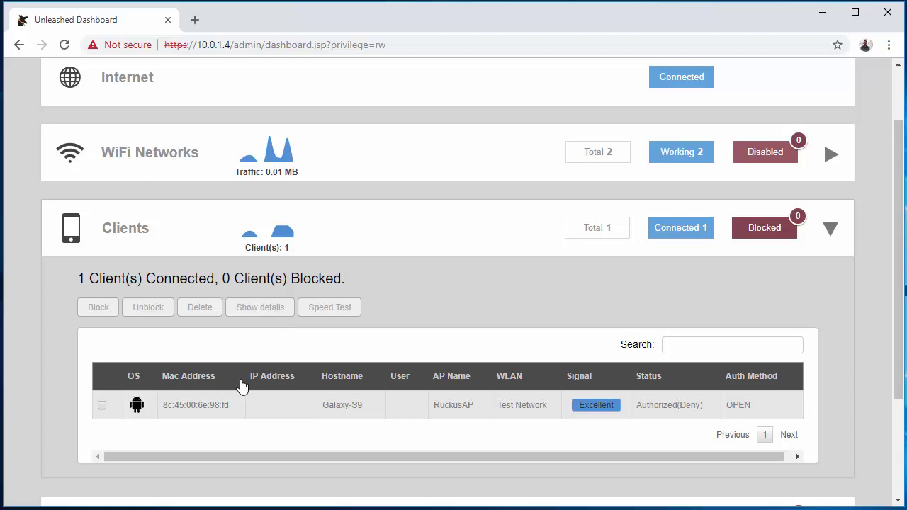
pyautogui.scroll(-1, 248, 383)
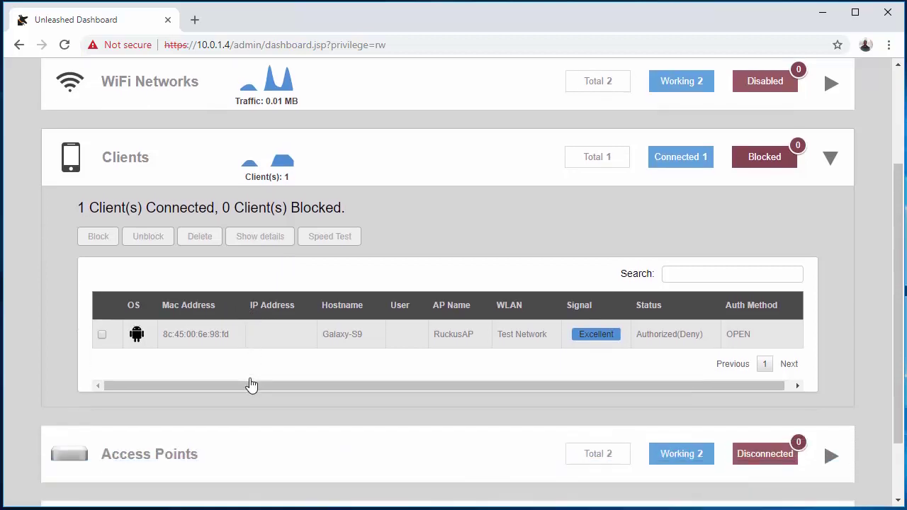